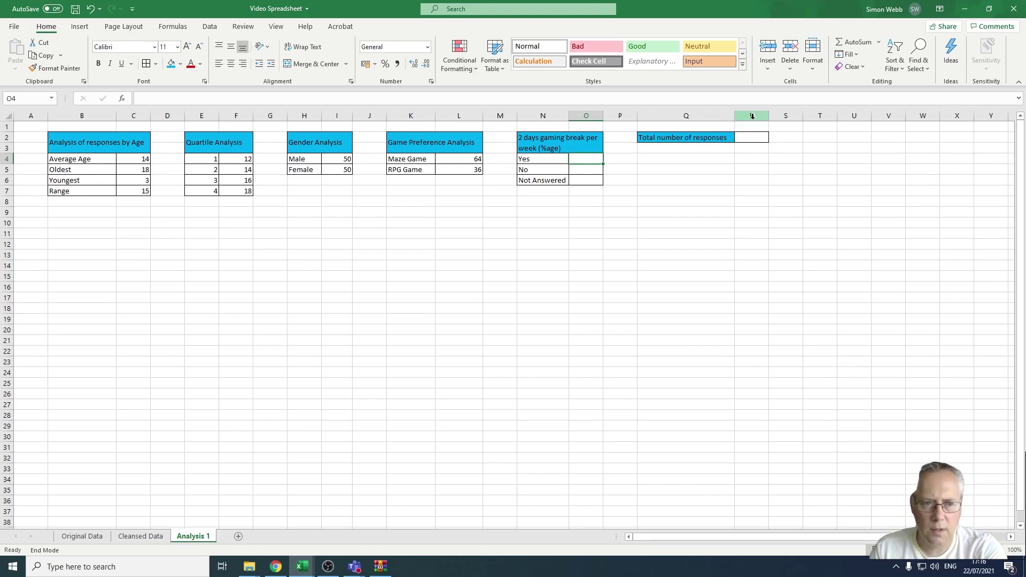
- Switch to the Cleansed Data sheet and check how many questionnaire numbers column A holds
left_click(141, 536)
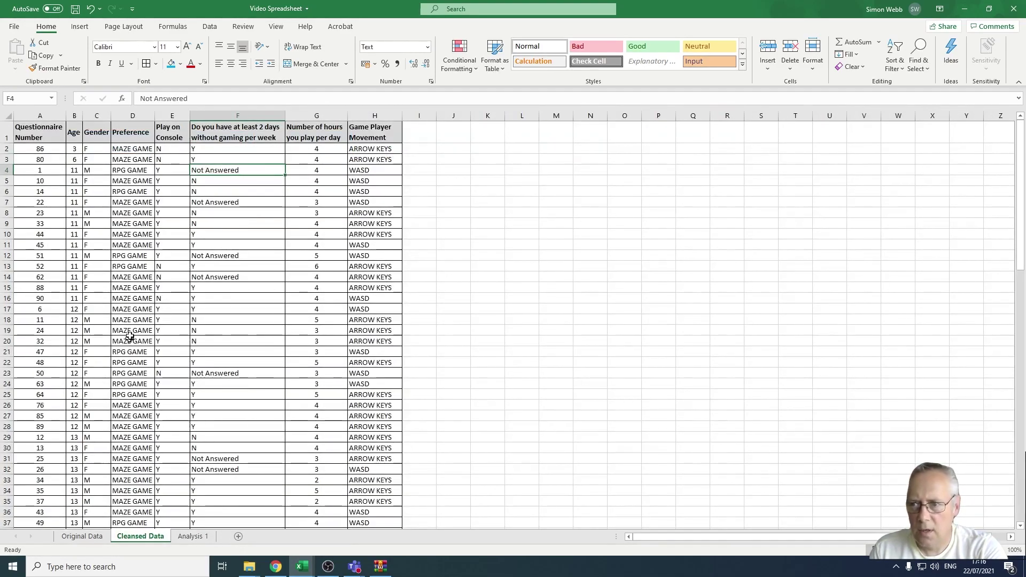
left_click_drag(40, 149, 35, 507)
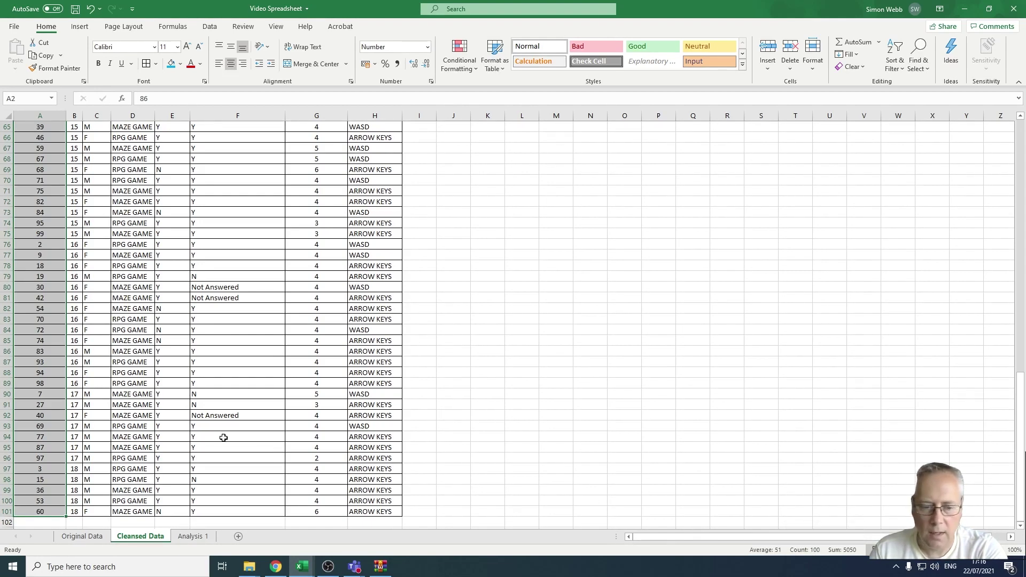
scroll(63, 436, "up", 20)
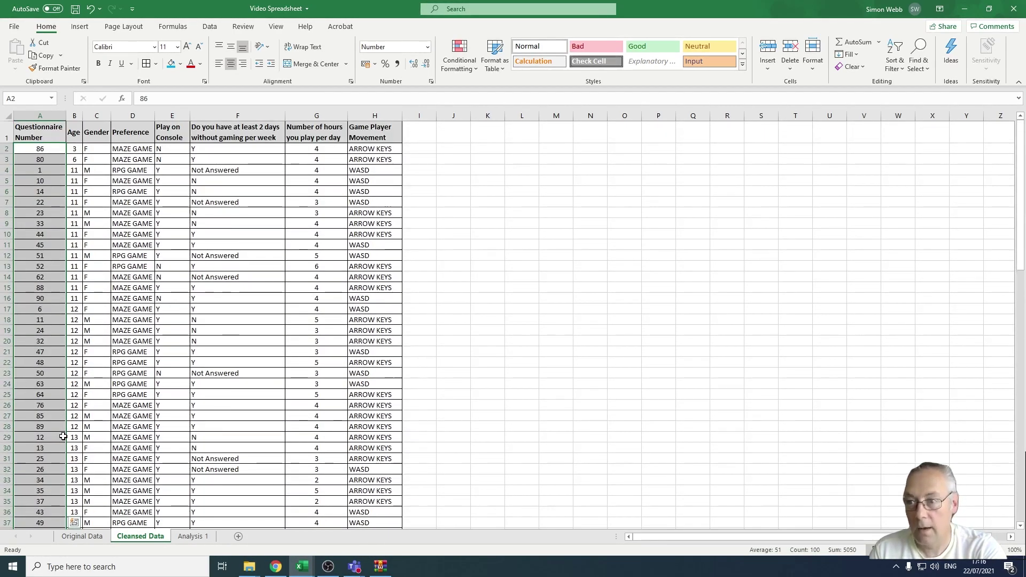
left_click(516, 351)
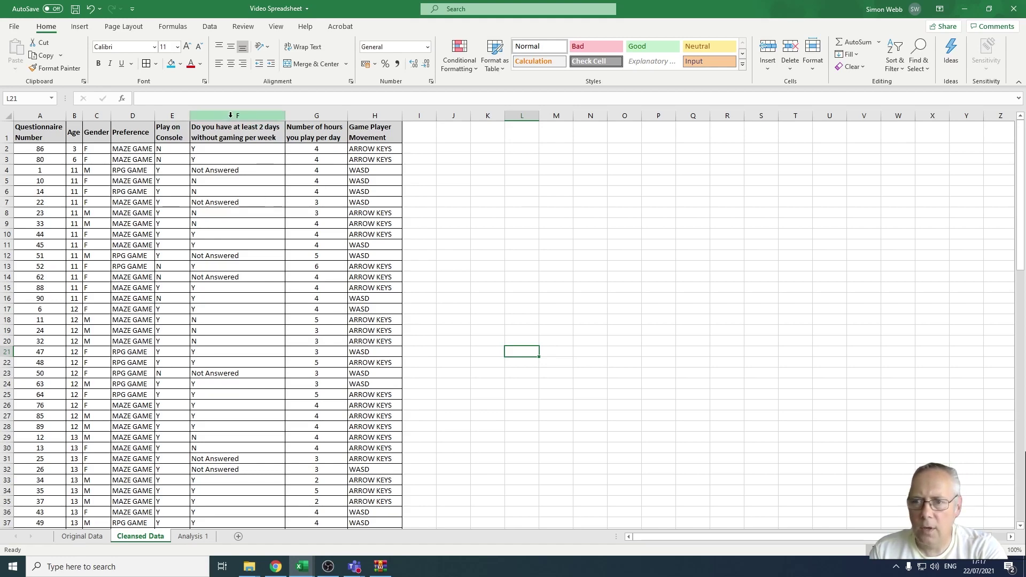
- Select column F to reveal its range name NoGameDays, then return to Analysis 1
left_click(231, 115)
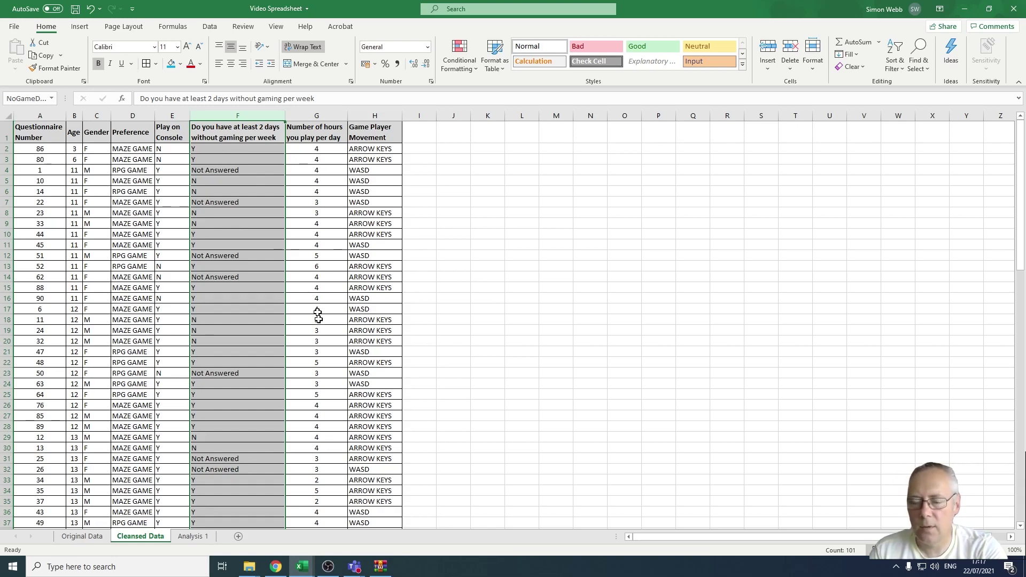
left_click(195, 541)
- Enter =COUNTA('Cleansed Data'!A2:A101) in R2 so the total responses show 100
left_click(748, 135)
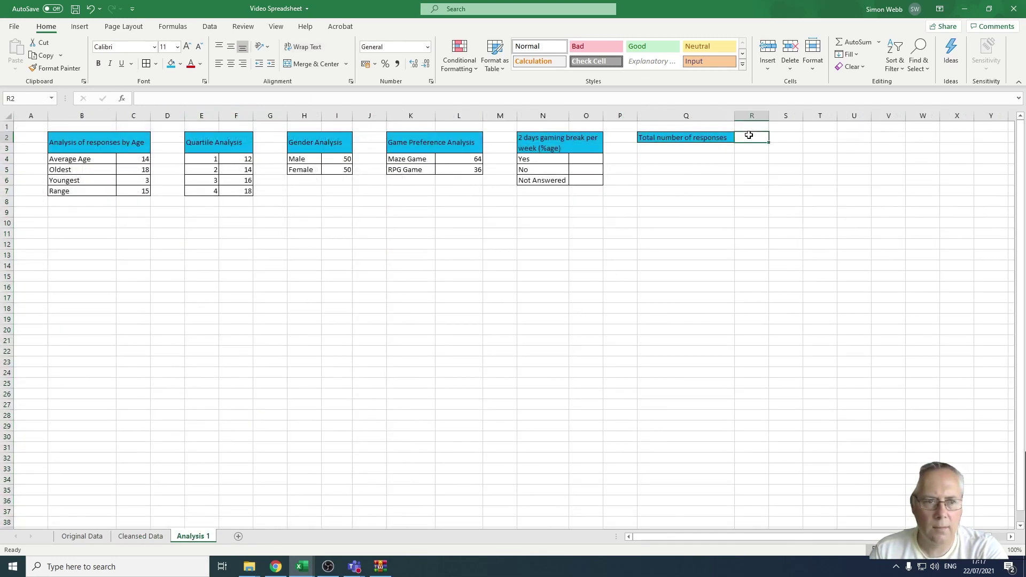
type("=co")
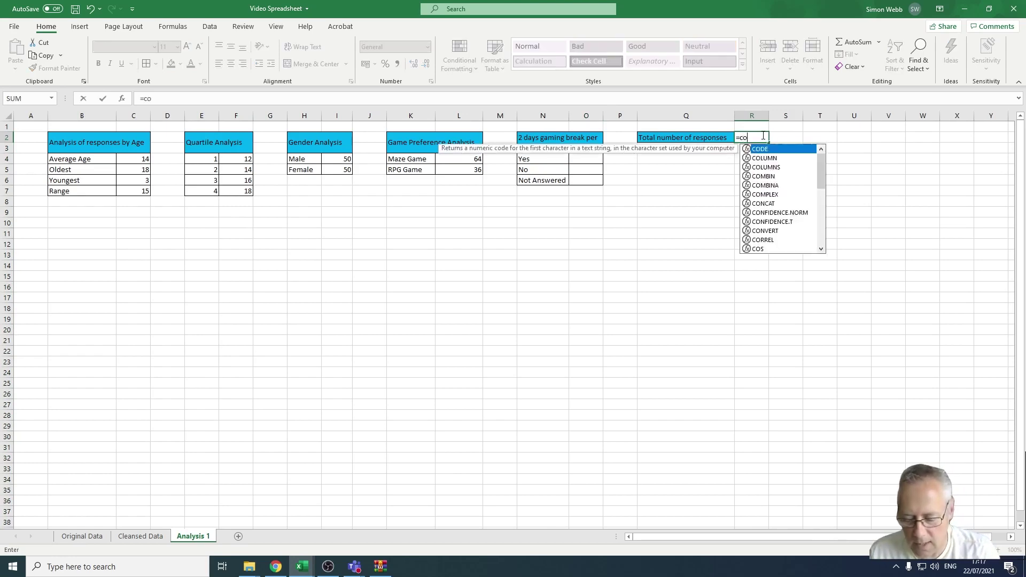
type("unta")
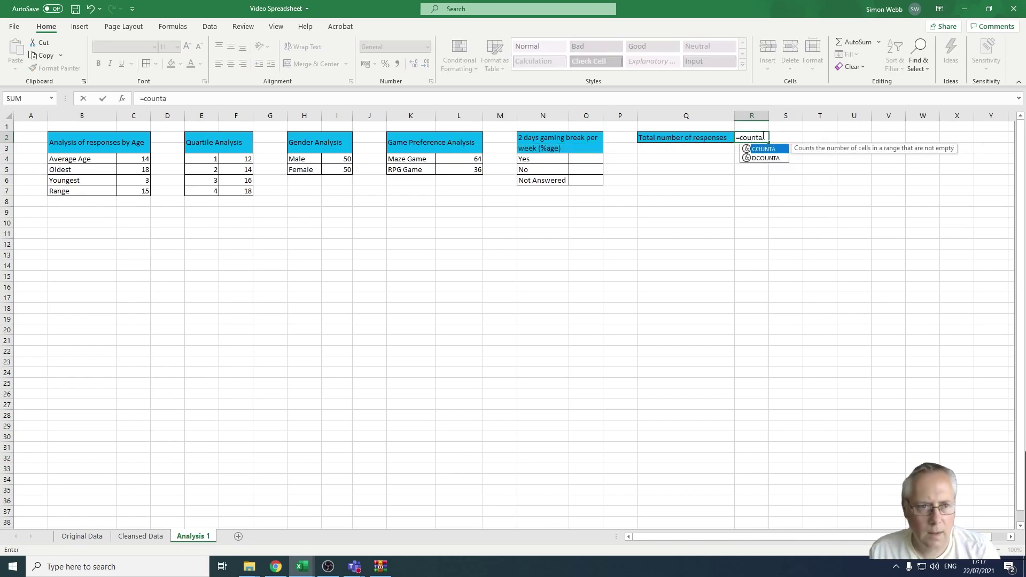
type("(")
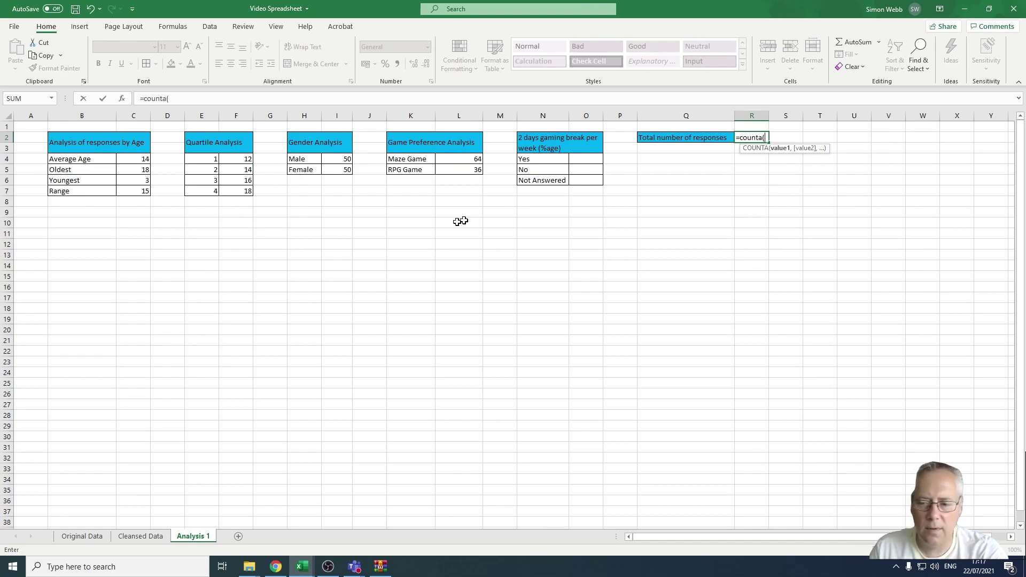
left_click(143, 537)
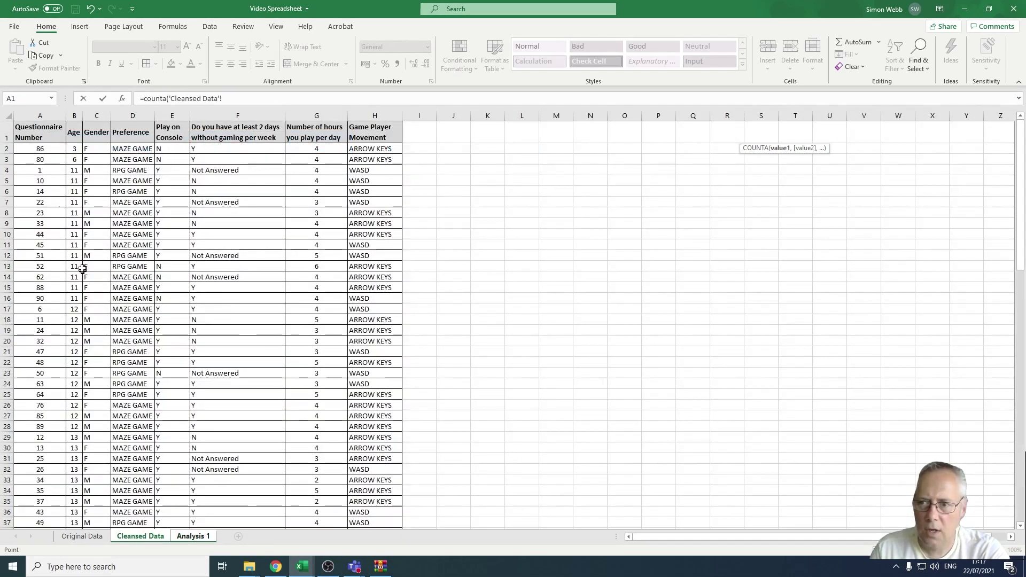
left_click_drag(50, 152, 40, 512)
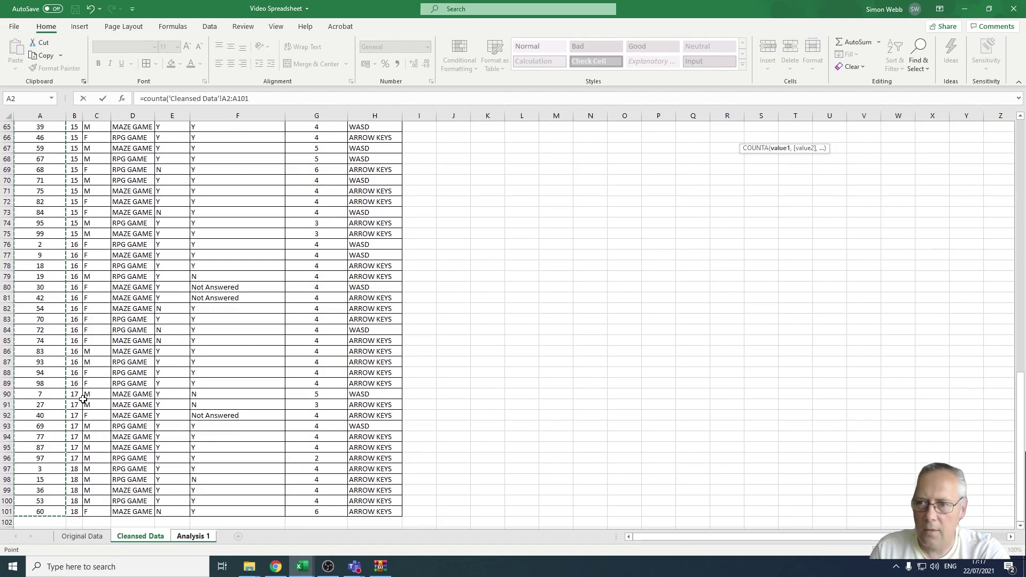
scroll(96, 390, "up", 3)
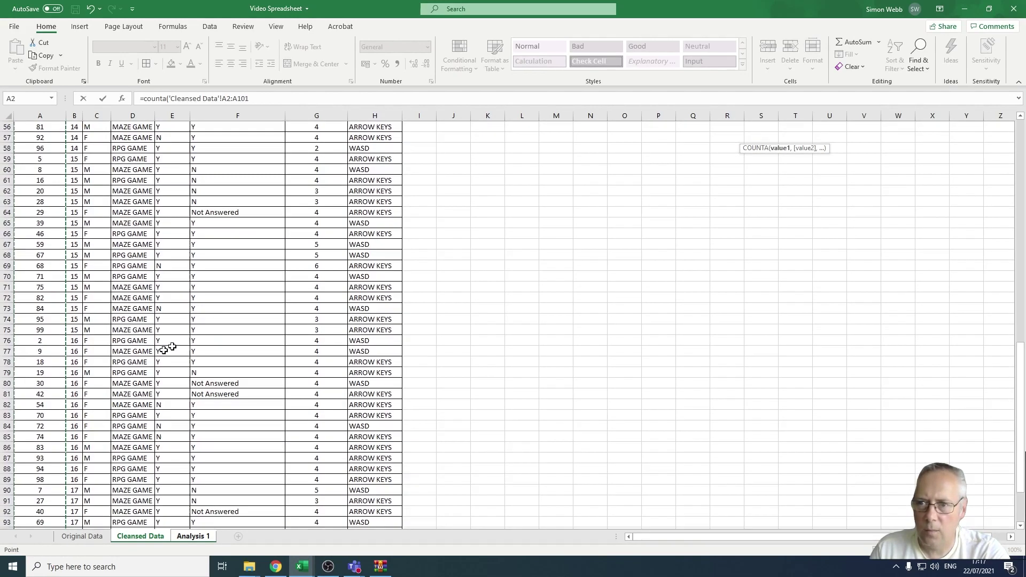
left_click(264, 100)
type(")")
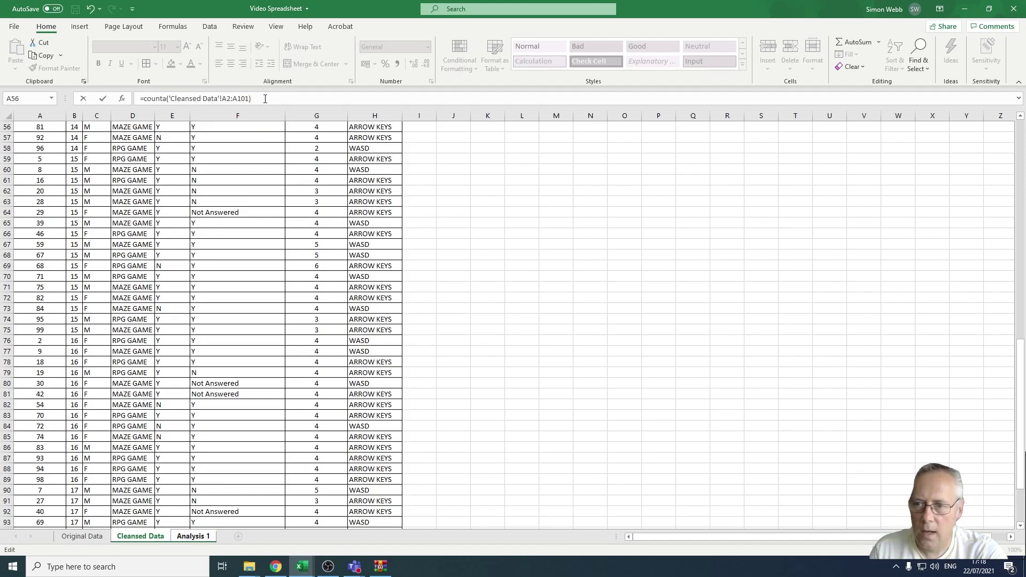
key("Return")
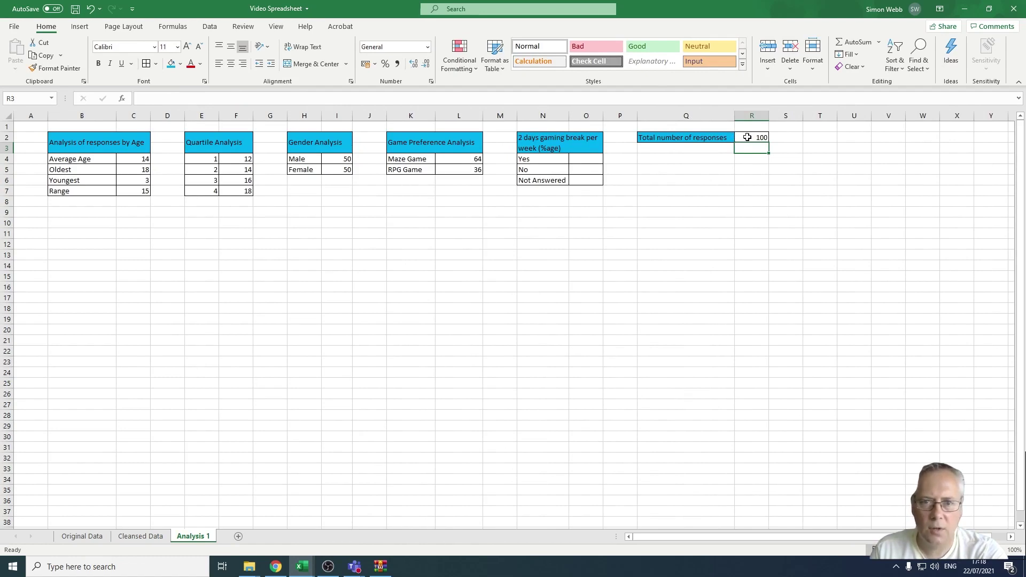
left_click(579, 158)
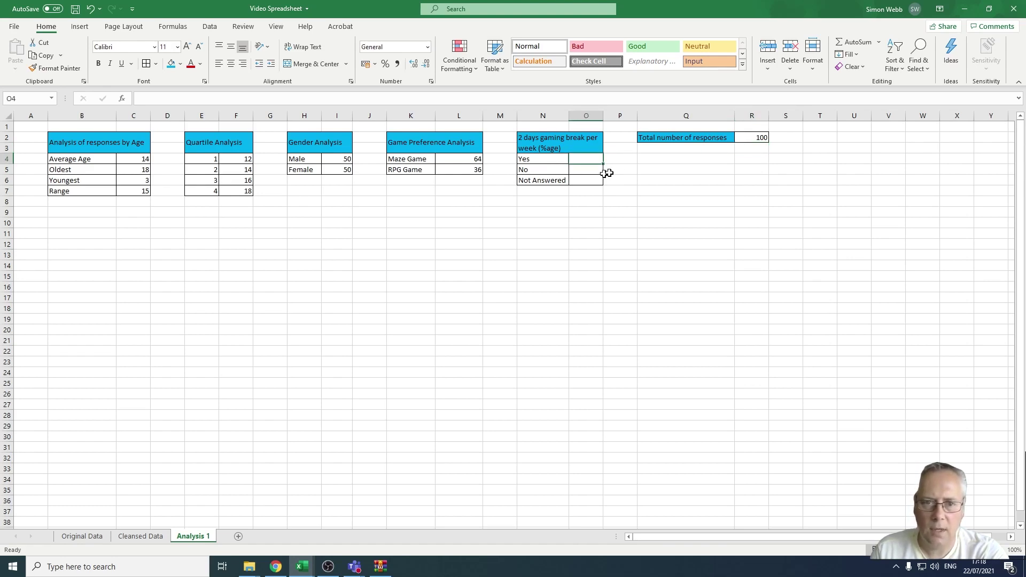
- Enter =COUNTIF(nogamedays,"Y") in O4 to count 70 Yes answers
type("=")
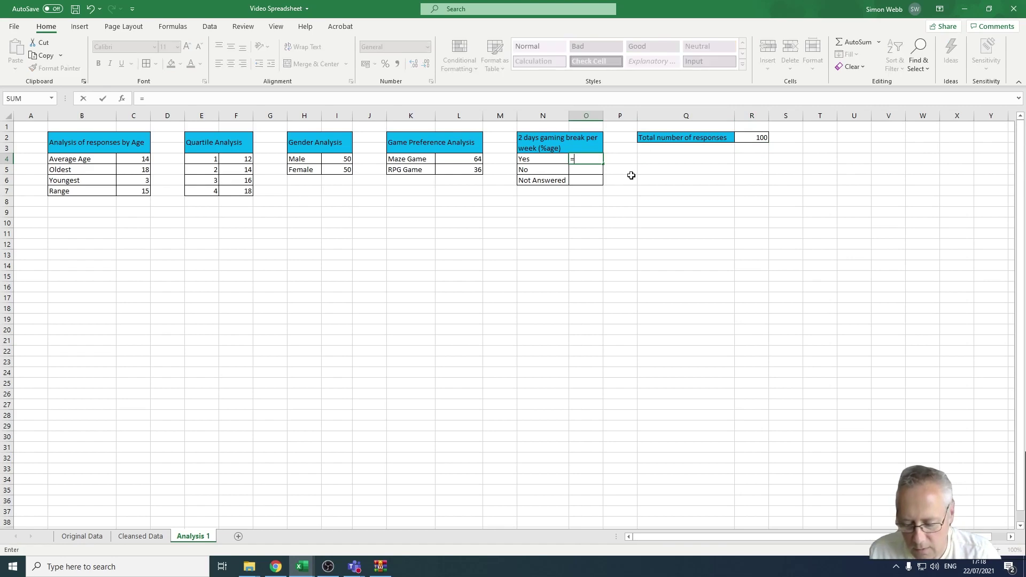
type("countif")
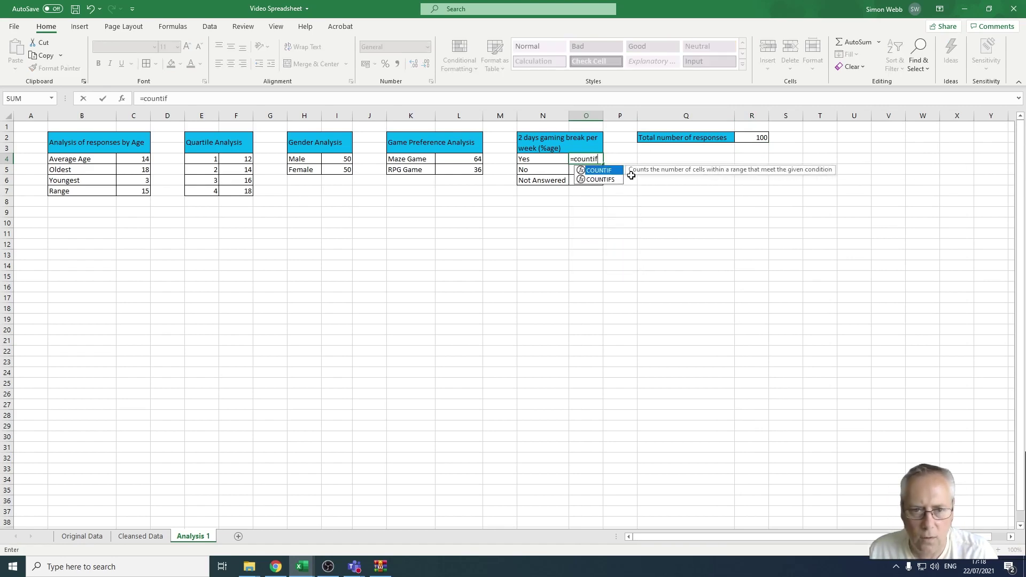
type("(")
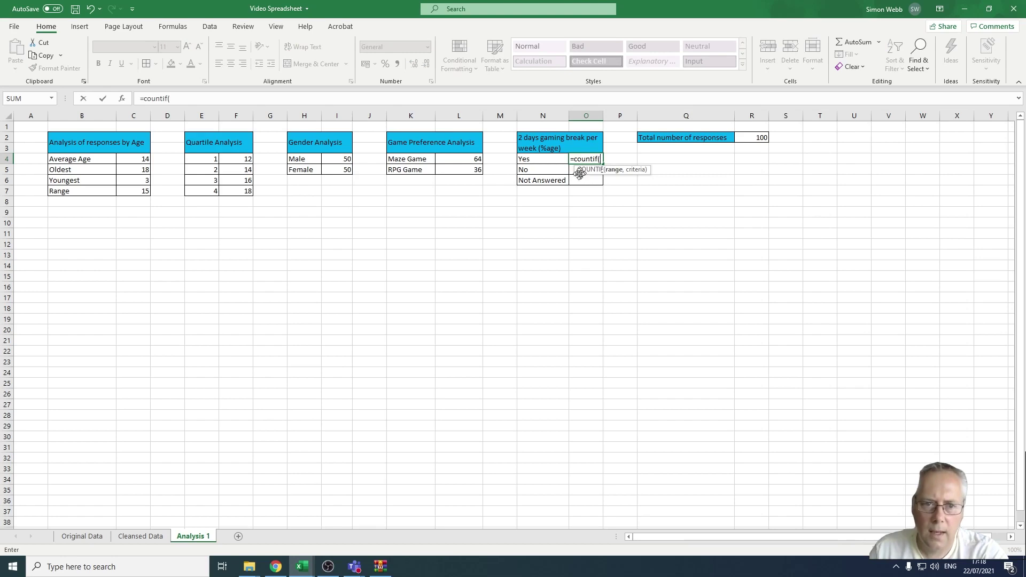
type("no")
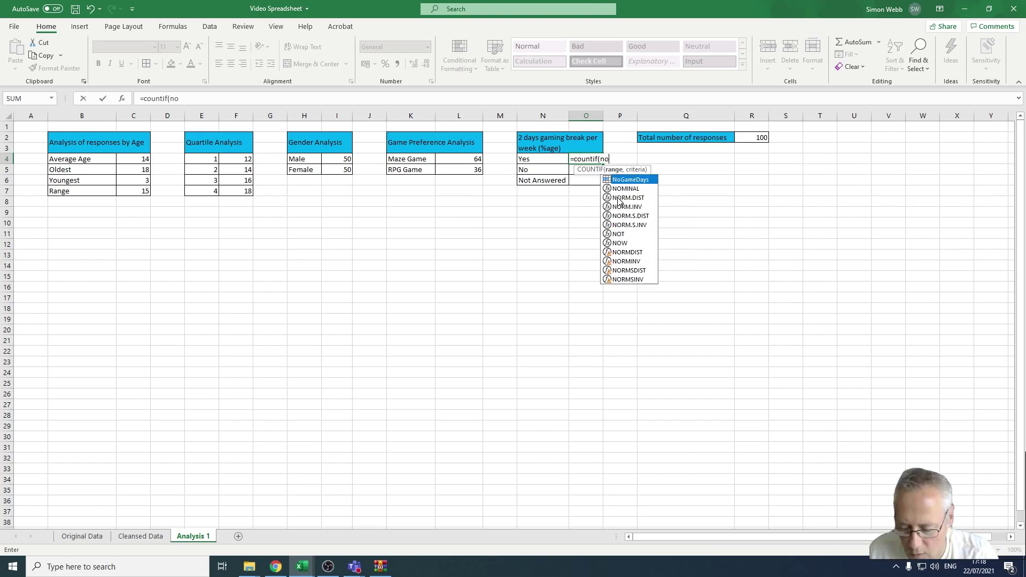
type("gamedays")
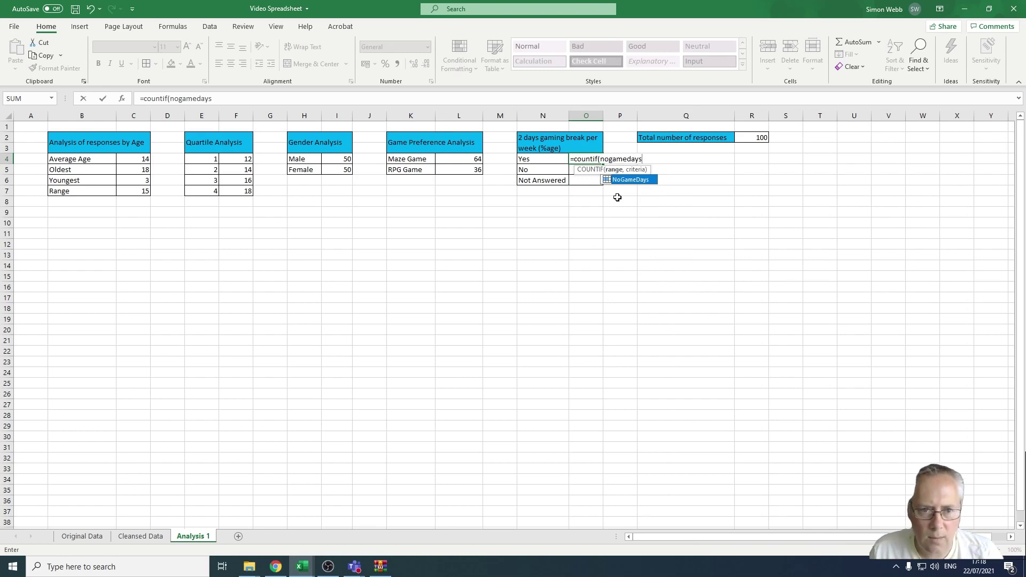
type(",\"Y")
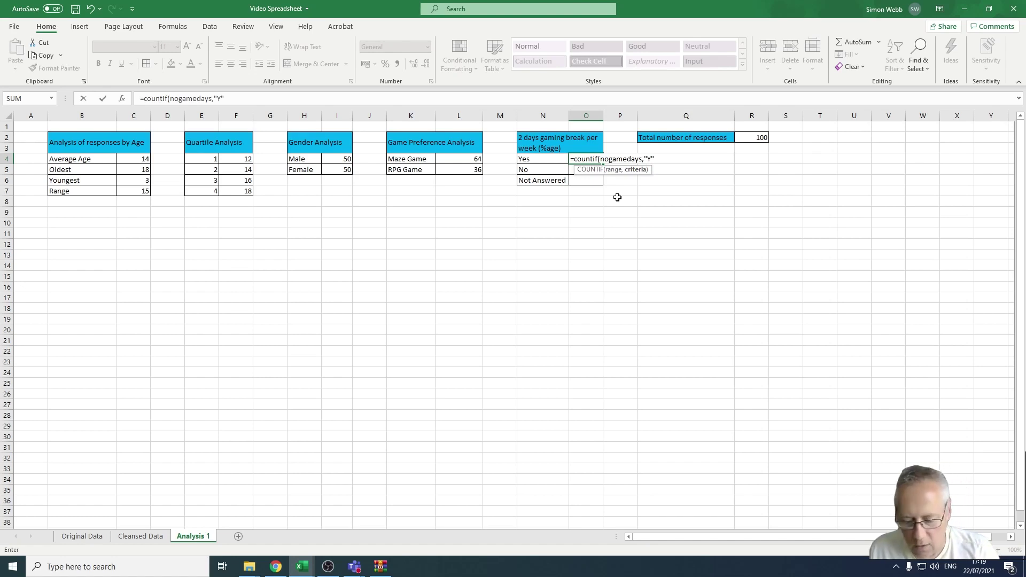
type(")")
key("Return")
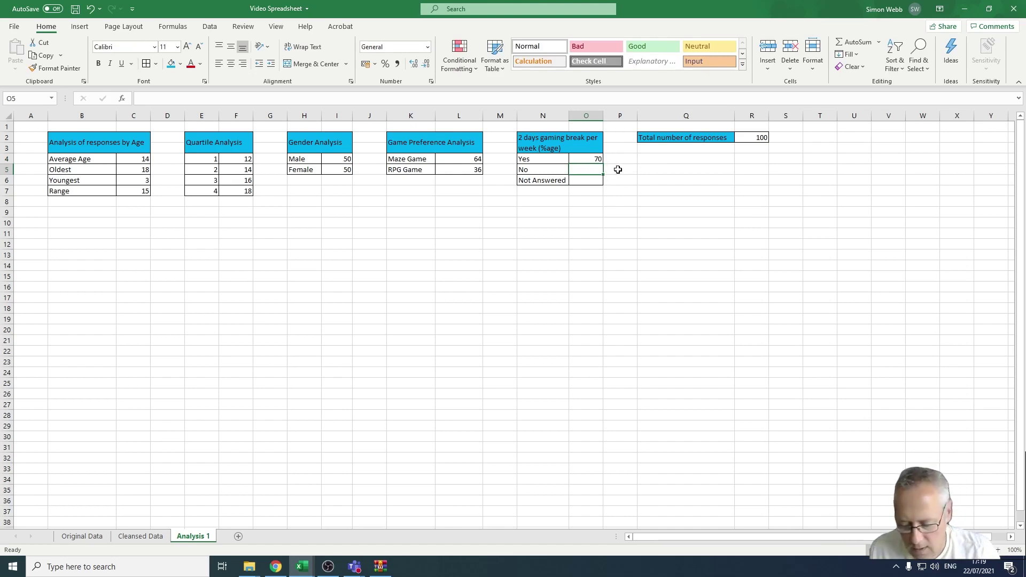
- Enter =COUNTIF(nogamedays,"N") in O5 to count 19 No answers
type("=")
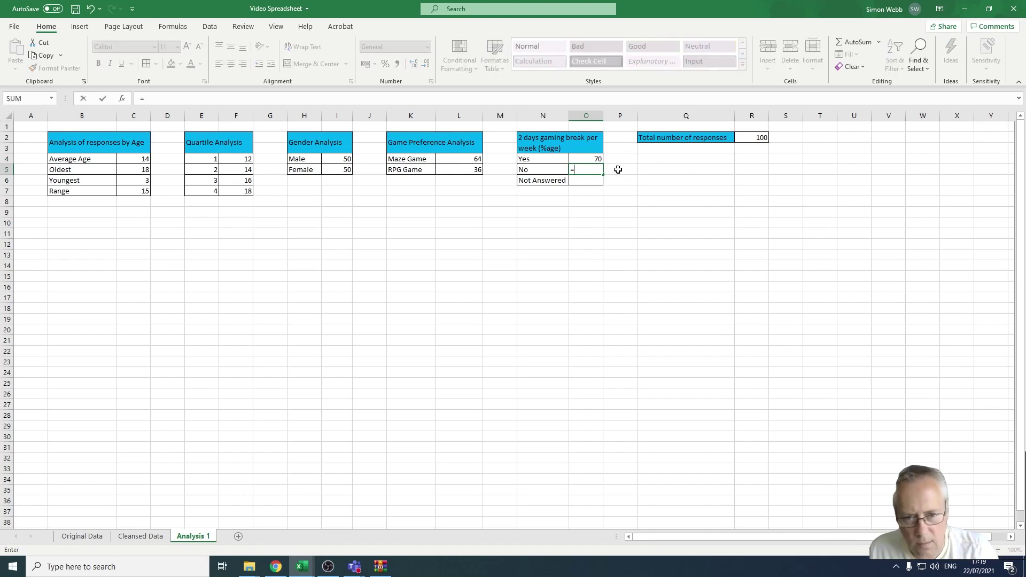
type("counti")
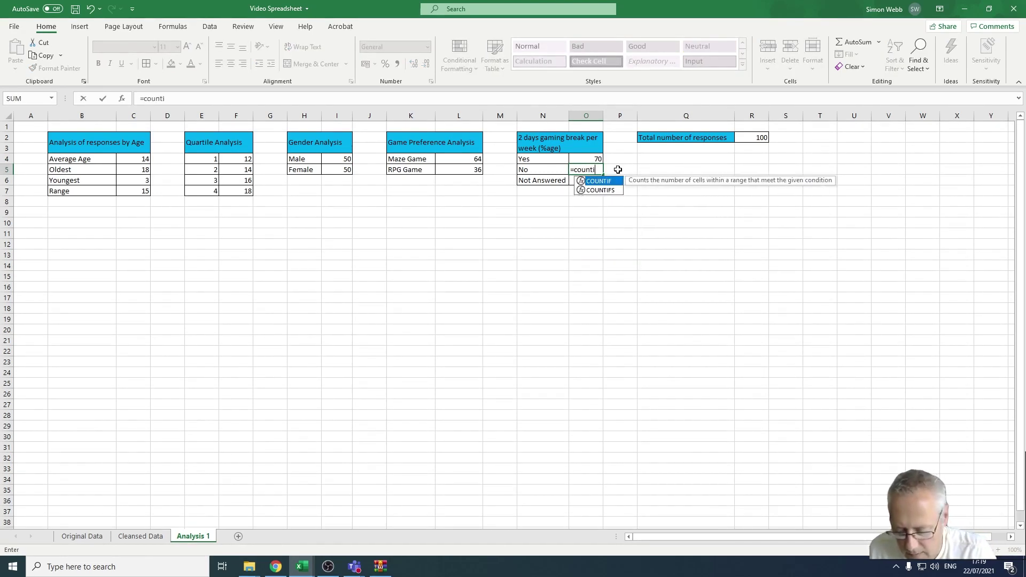
type("f(")
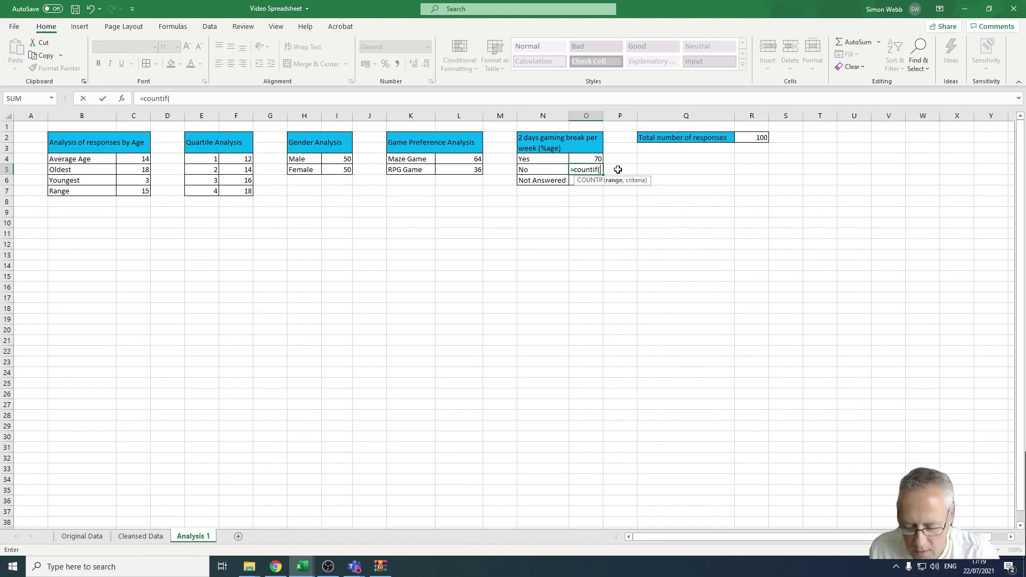
type("noga")
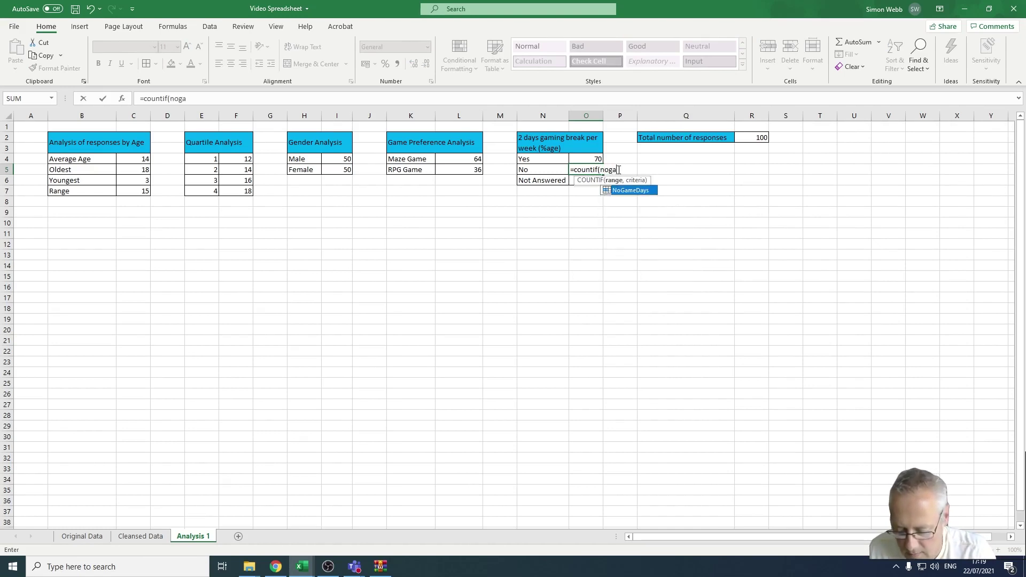
type("medays")
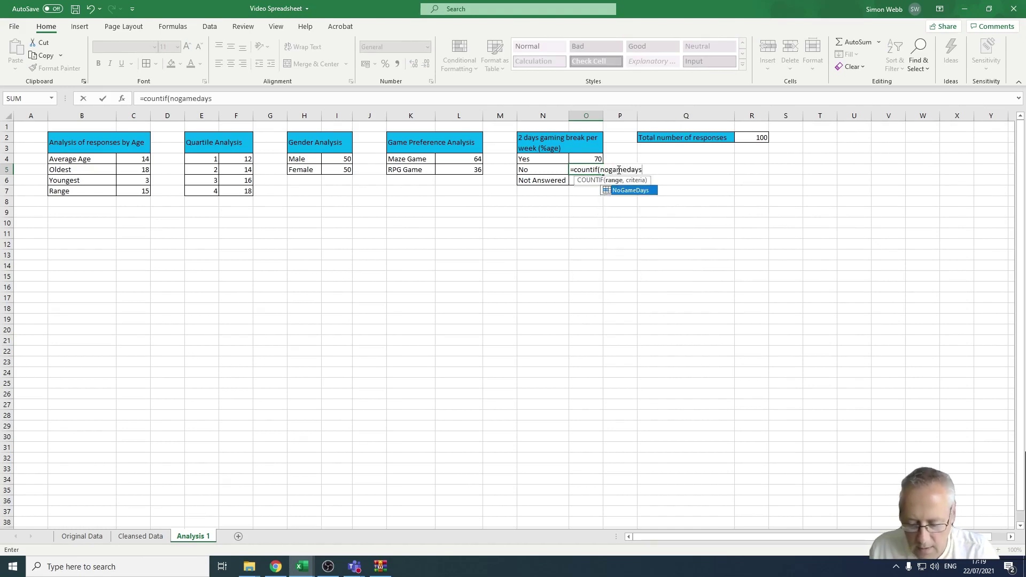
type(",")
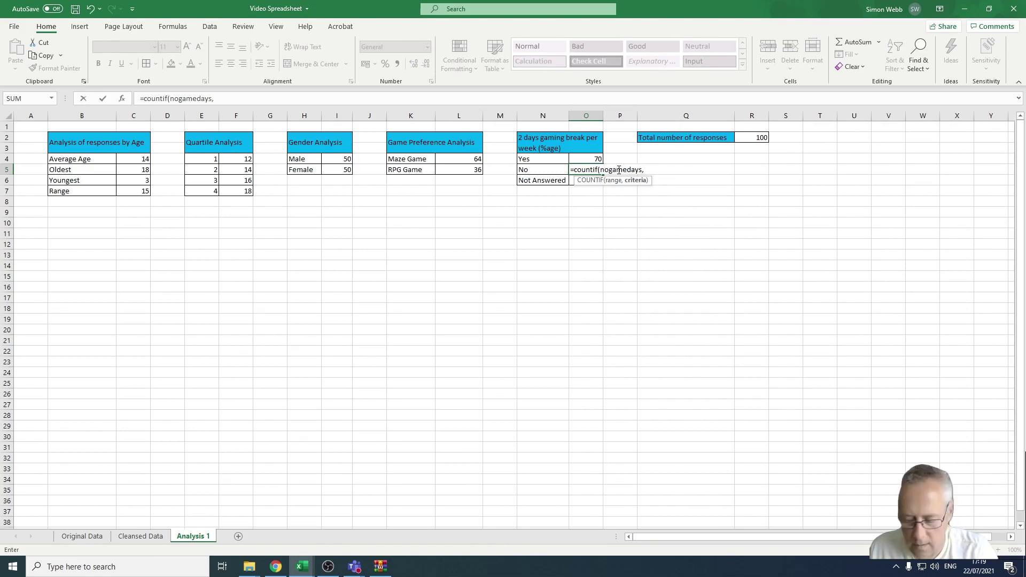
type("\"N")
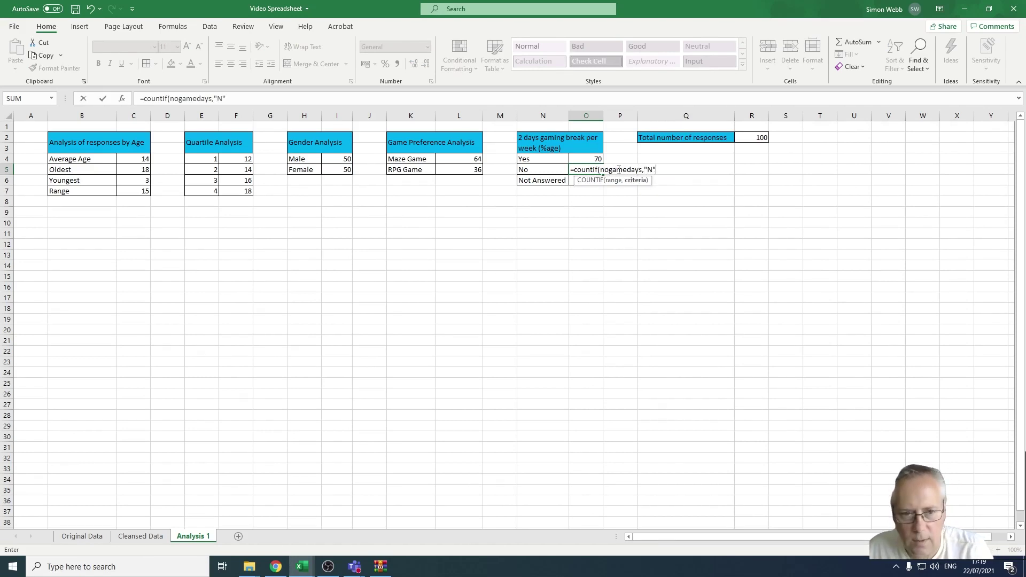
type("\")")
key("Return")
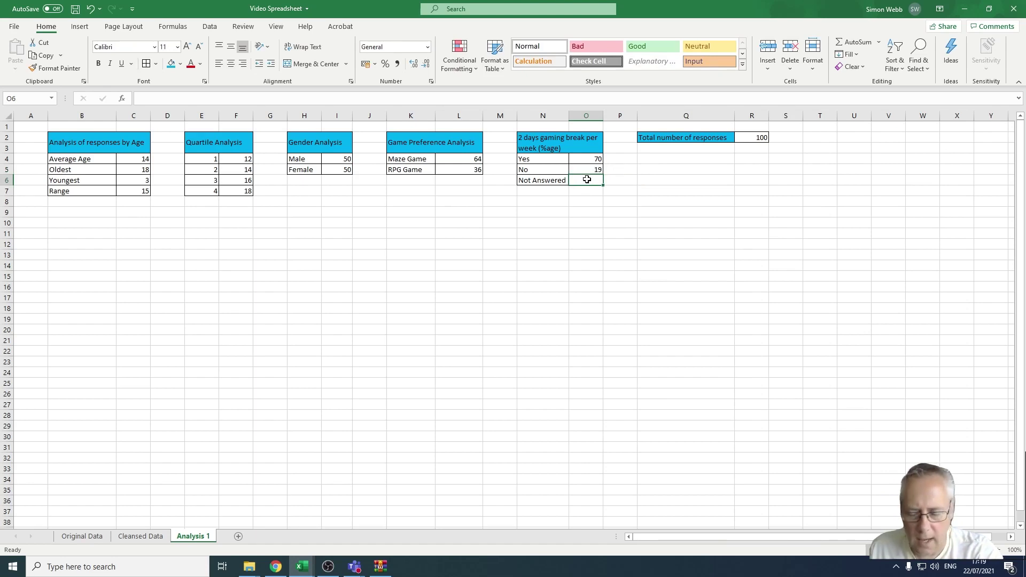
- Enter =COUNTIF(nogamedays,"Not Answered") in O6, correcting the bracket, to count 11
type("=cou")
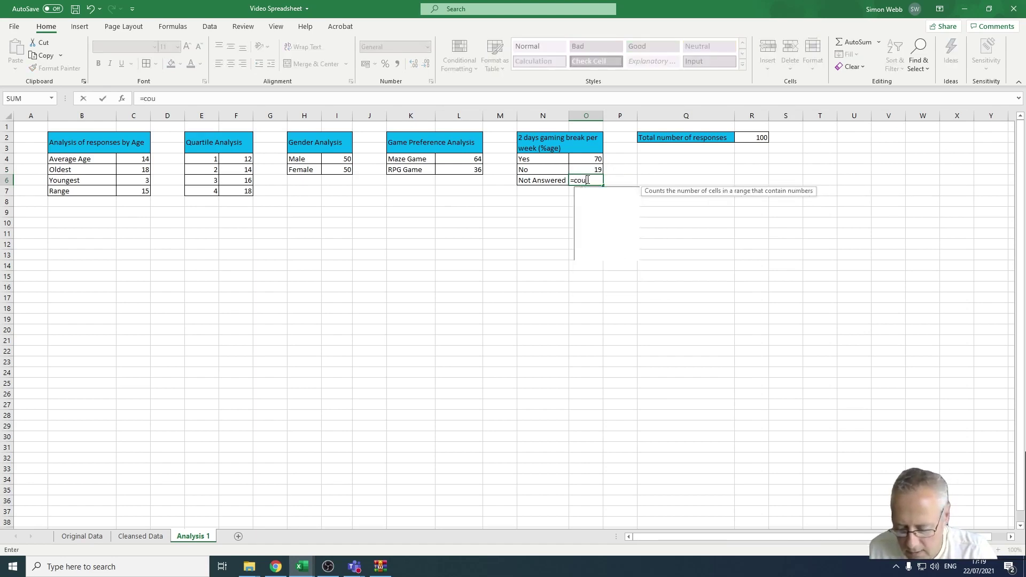
type("ntif(")
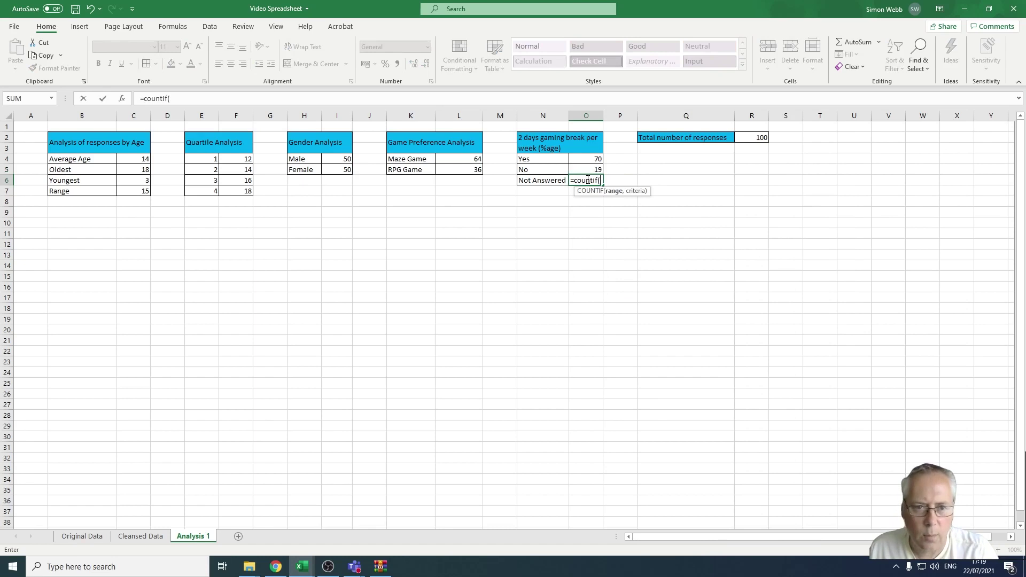
type("no")
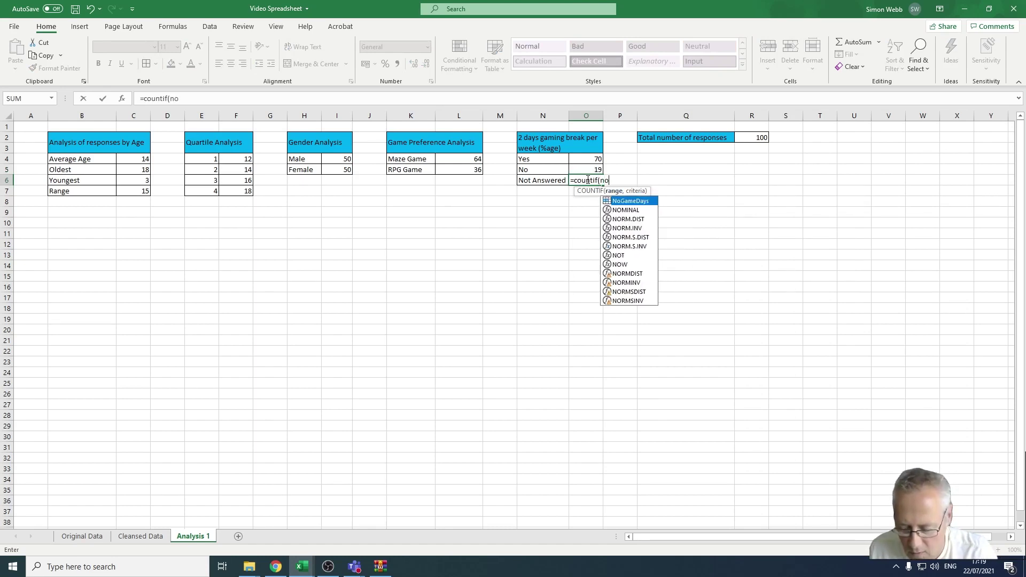
type("gameda")
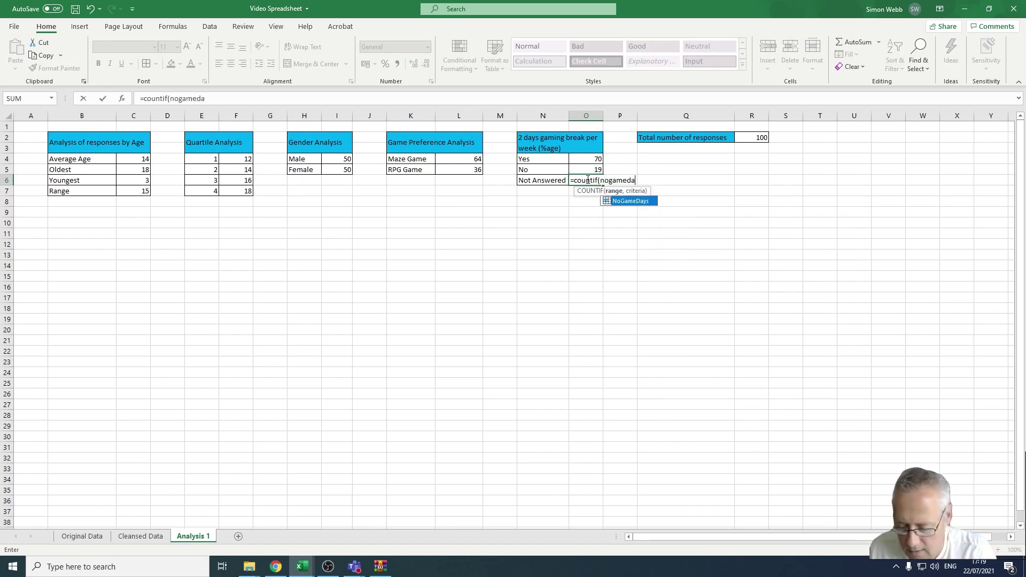
type("ys,")
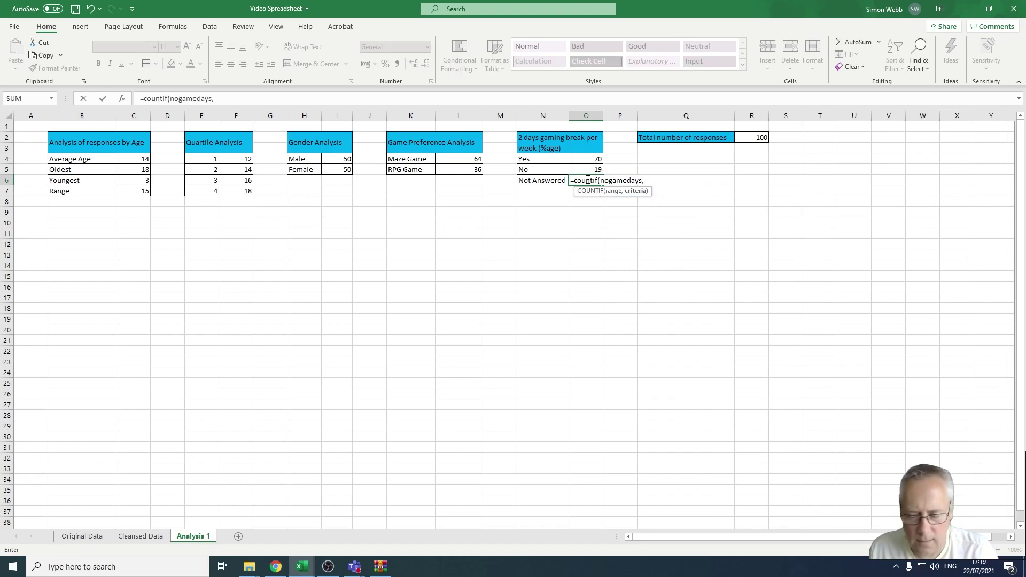
type("\"N")
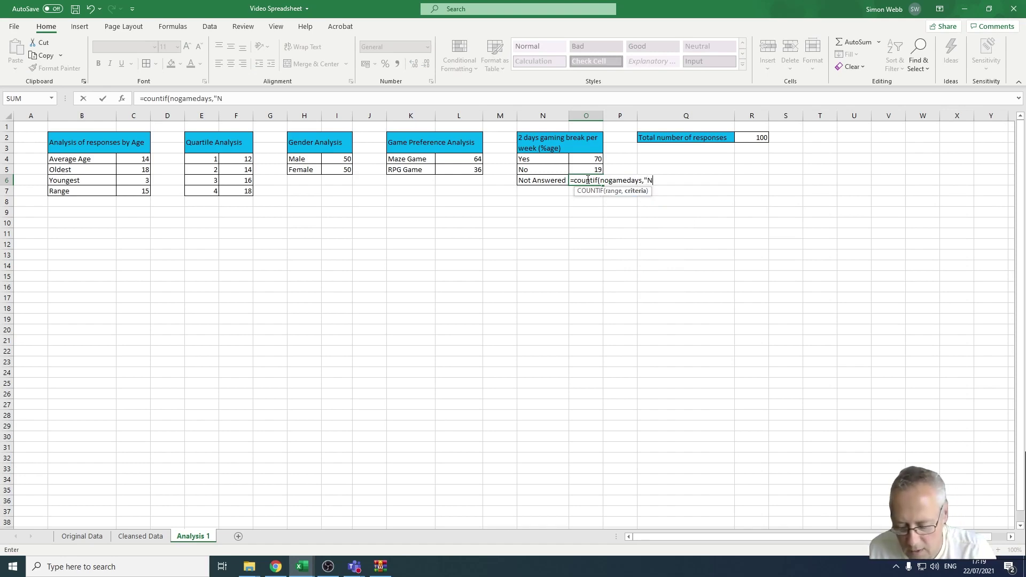
type("ot Answered")
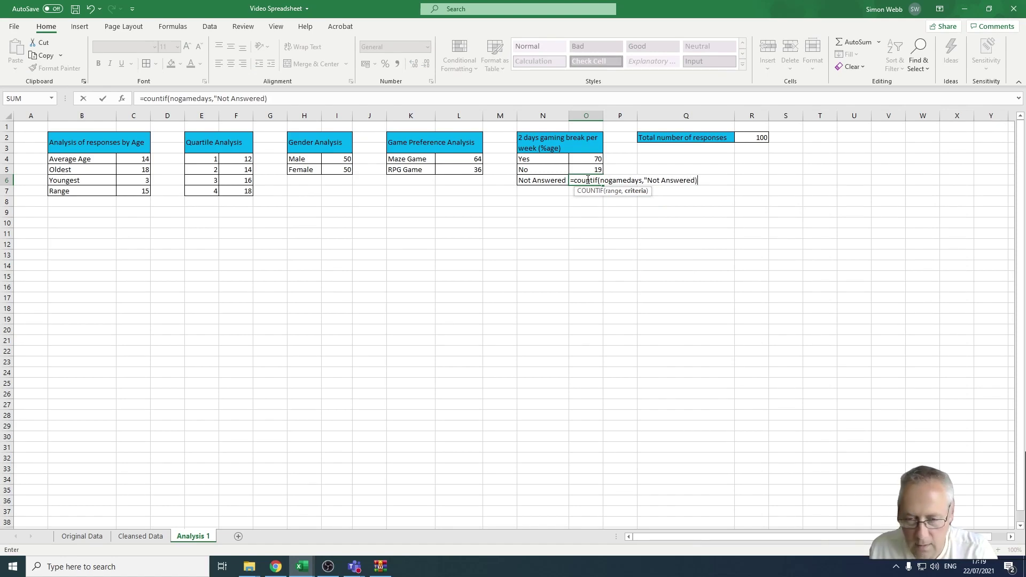
key("BackSpace")
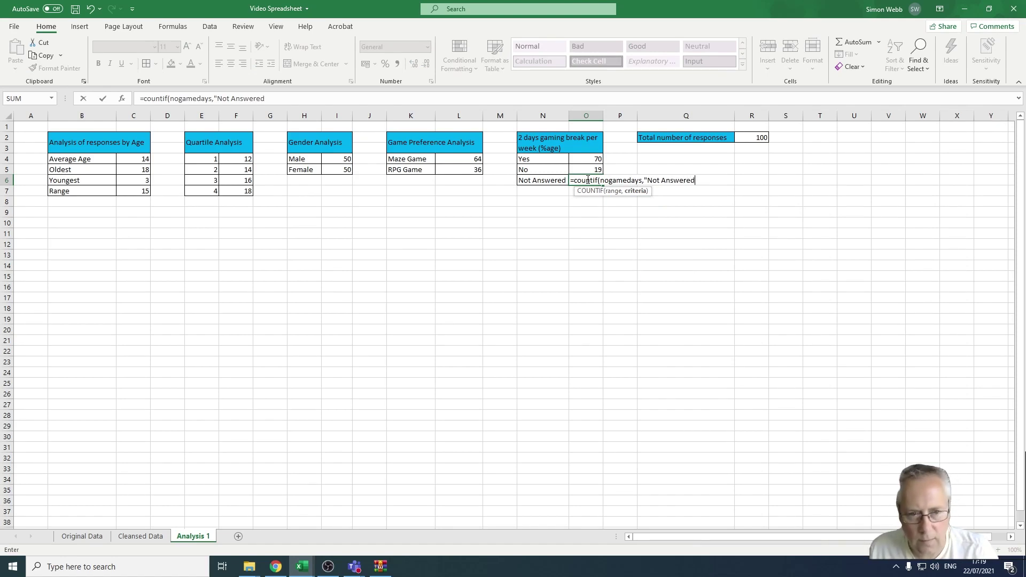
type(")")
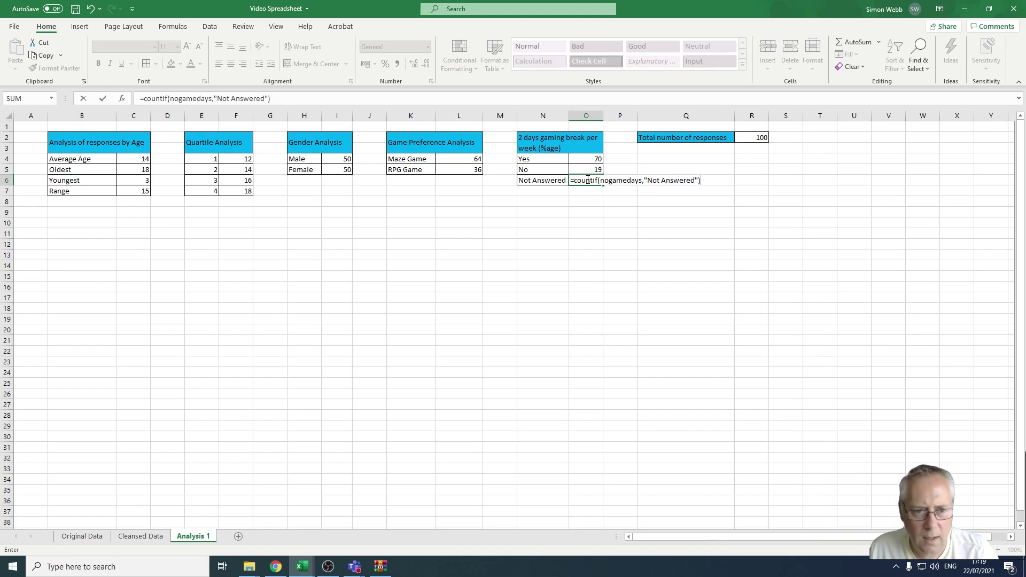
key("Return")
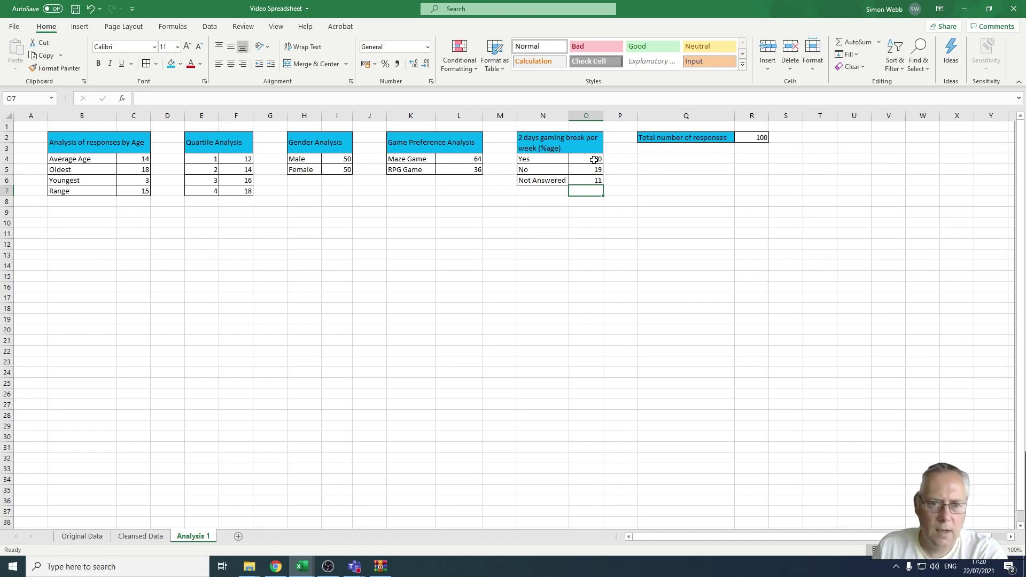
- Divide the Yes and No counts in O4 and O5 by R2, giving 0.7 and 0.19
left_click(593, 160)
left_click(257, 97)
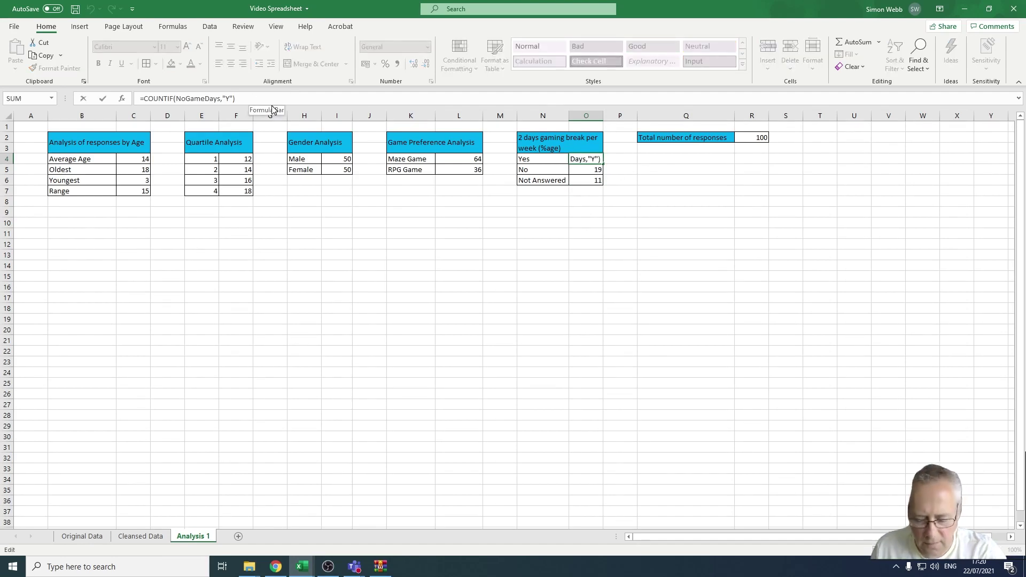
type("/")
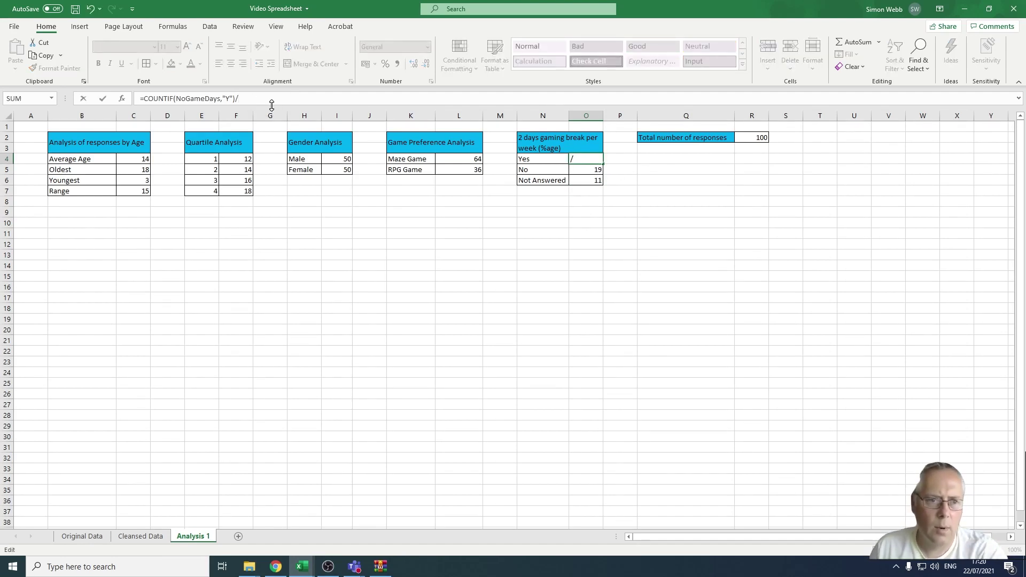
left_click(748, 138)
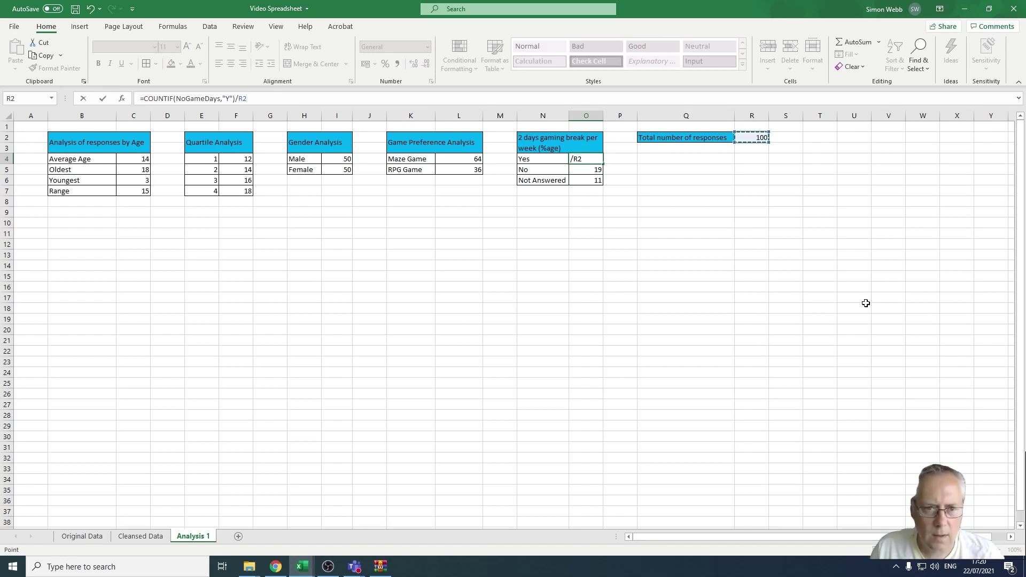
key("Return")
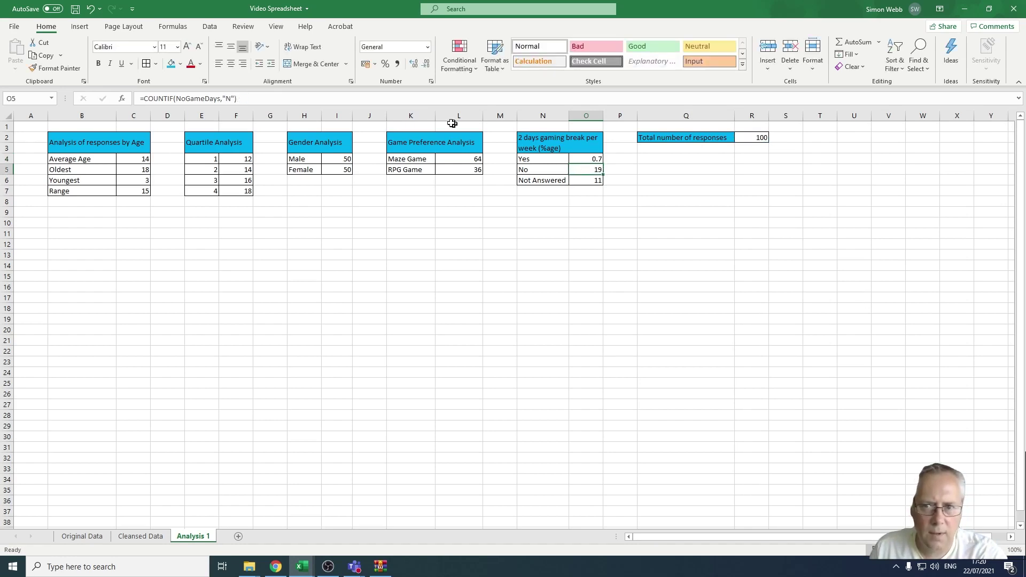
left_click(281, 102)
type("/")
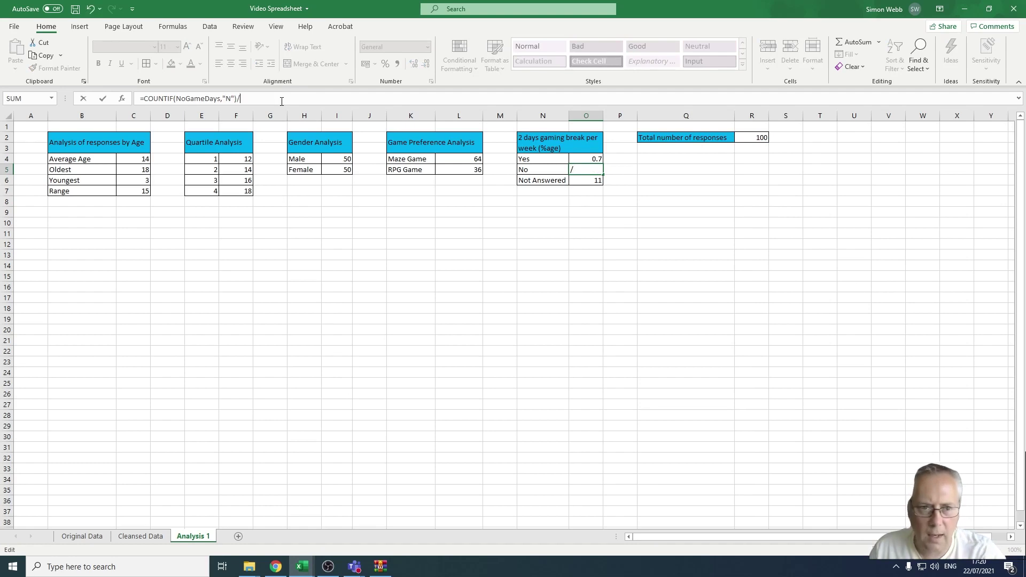
left_click(750, 139)
key("Return")
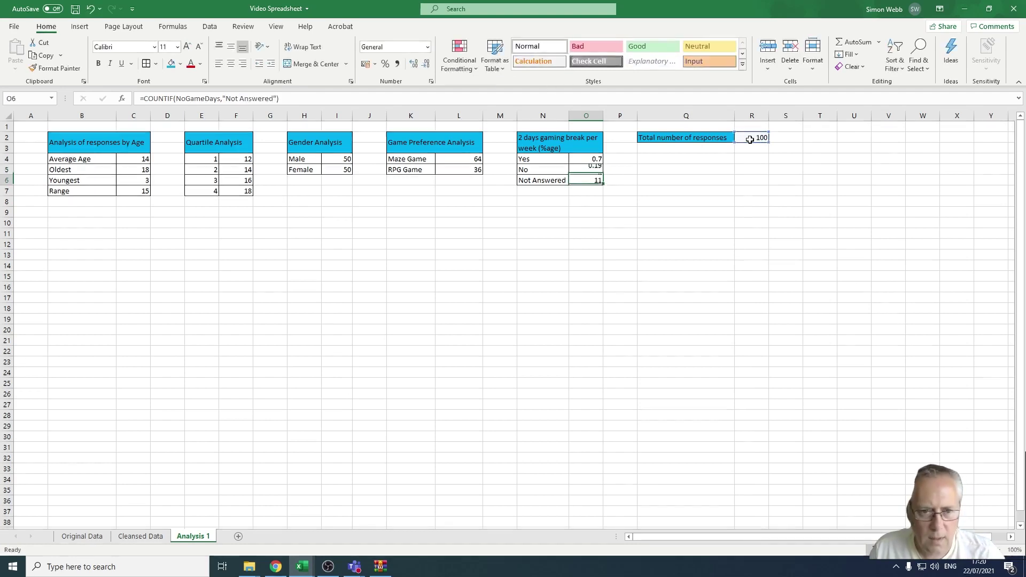
- Divide the Not Answered count in O6 by total responses R2, giving 0.11
left_click(764, 138)
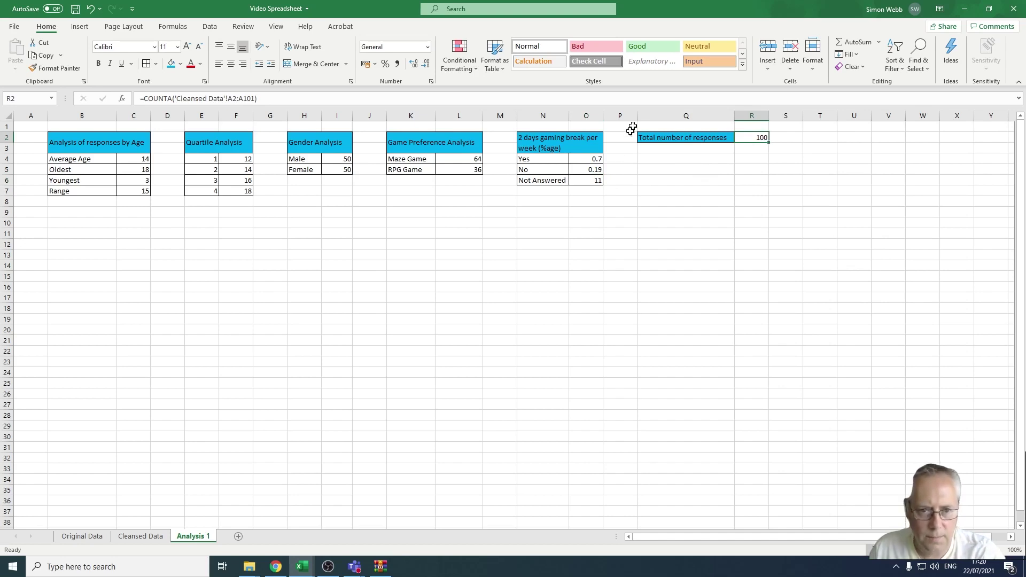
left_click(594, 180)
left_click(288, 95)
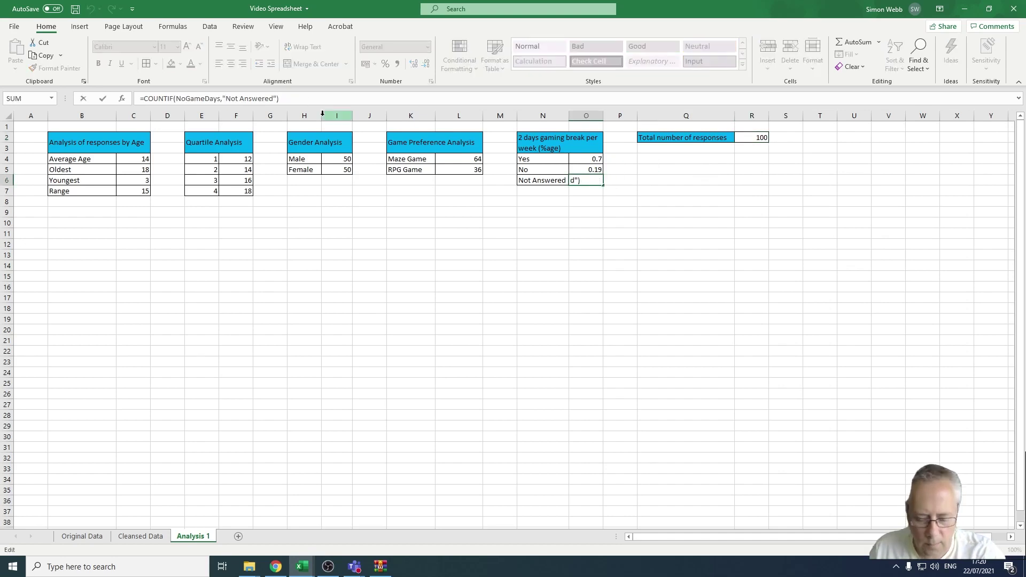
type("/")
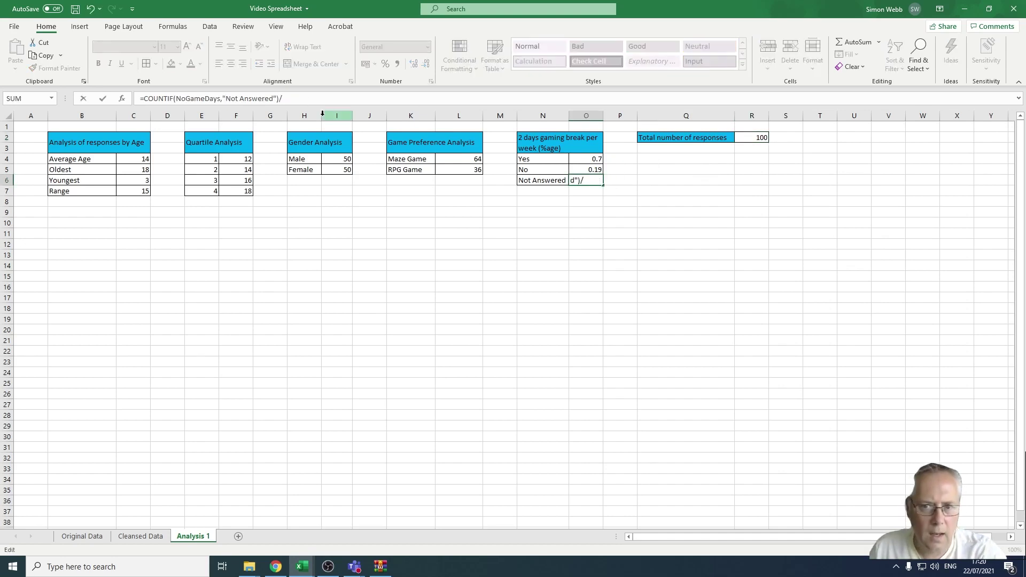
left_click(750, 137)
key("Return")
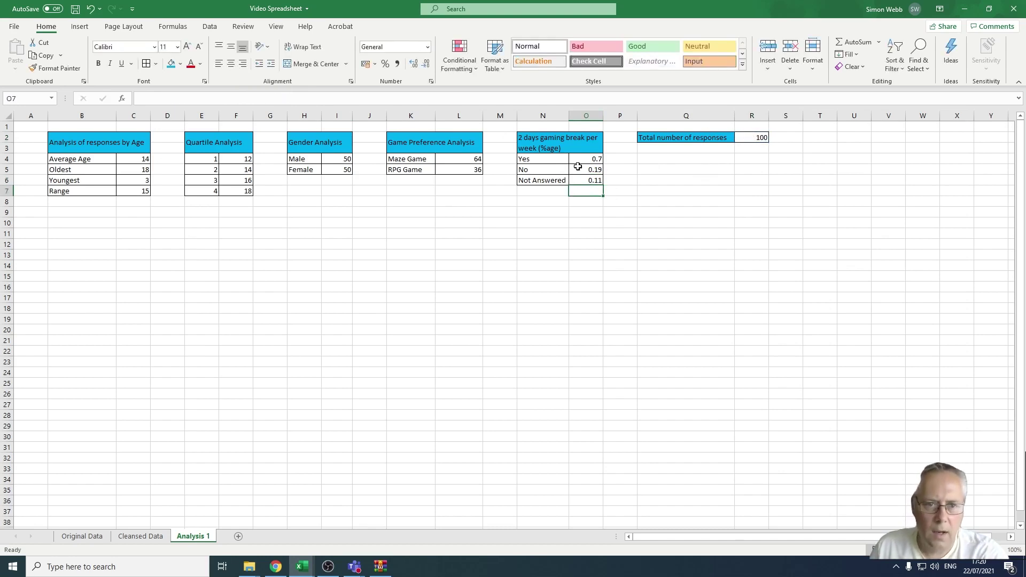
- Apply Percent Style to O4:O6 so the ratios read 70%, 19% and 11%
left_click_drag(587, 158, 585, 179)
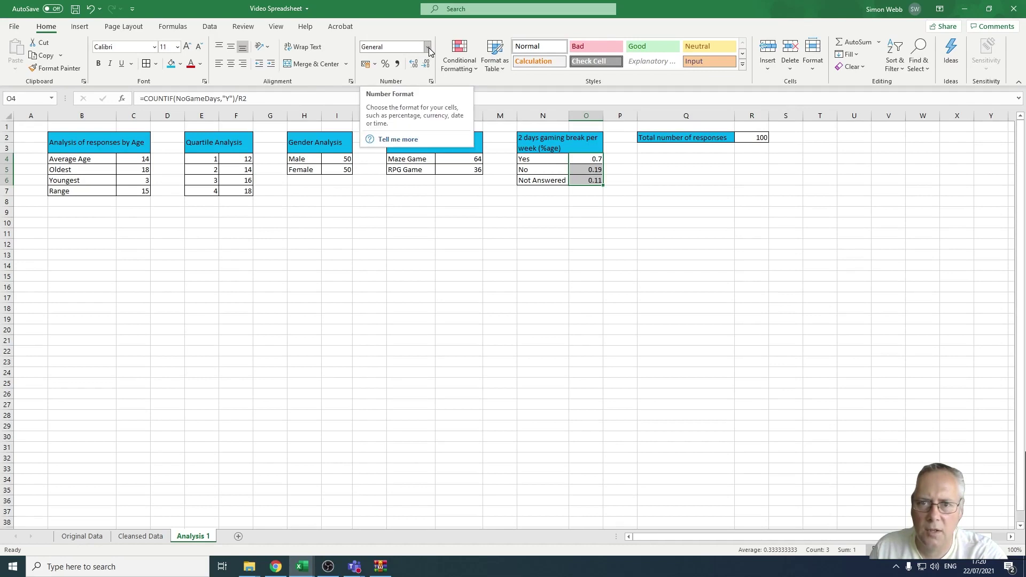
left_click(385, 64)
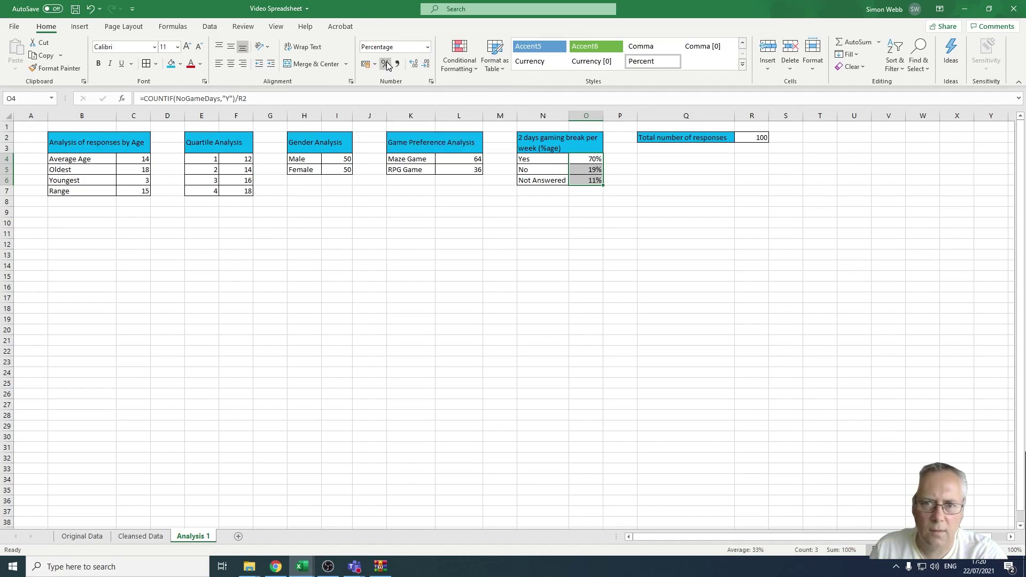
left_click(637, 268)
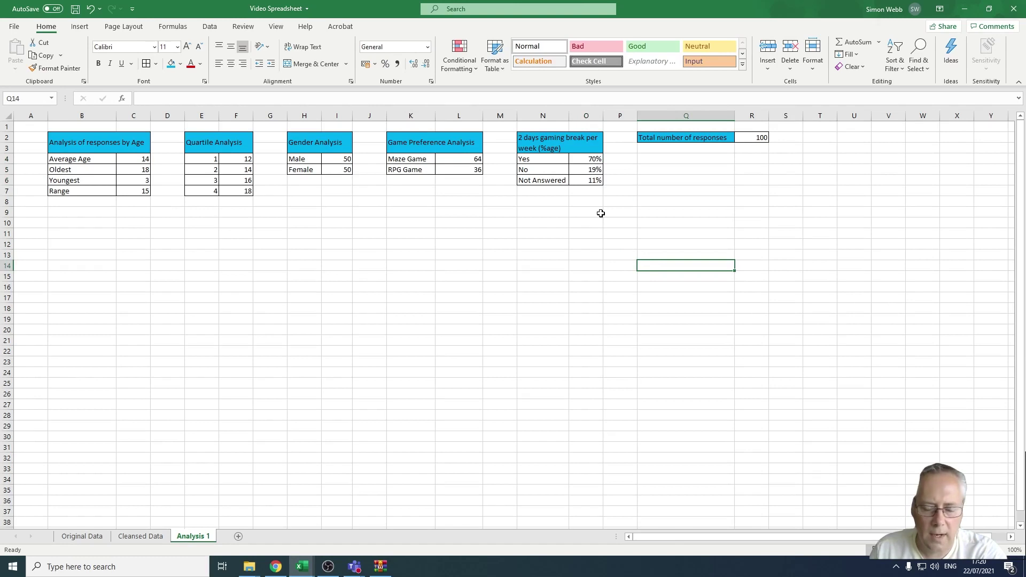